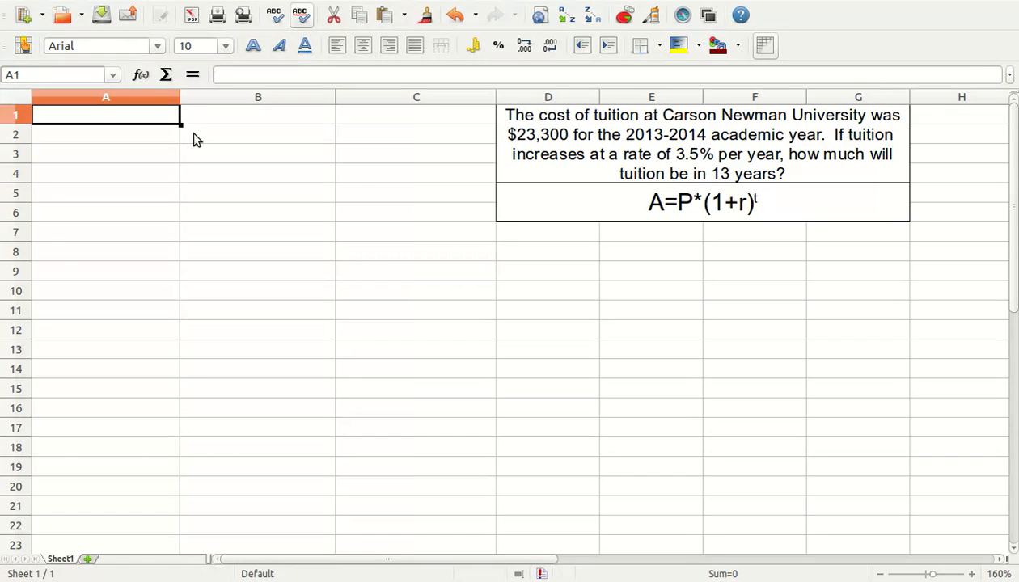
# Enter the first-year tuition formula =23000*(1+0.035) in cell A1.
pyautogui.press('F2')
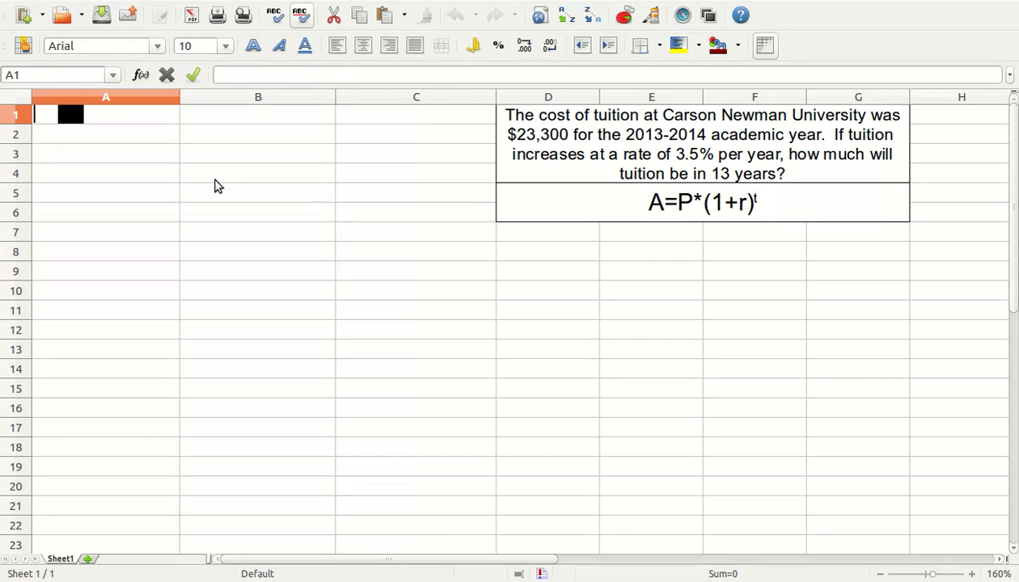
pyautogui.write('=2')
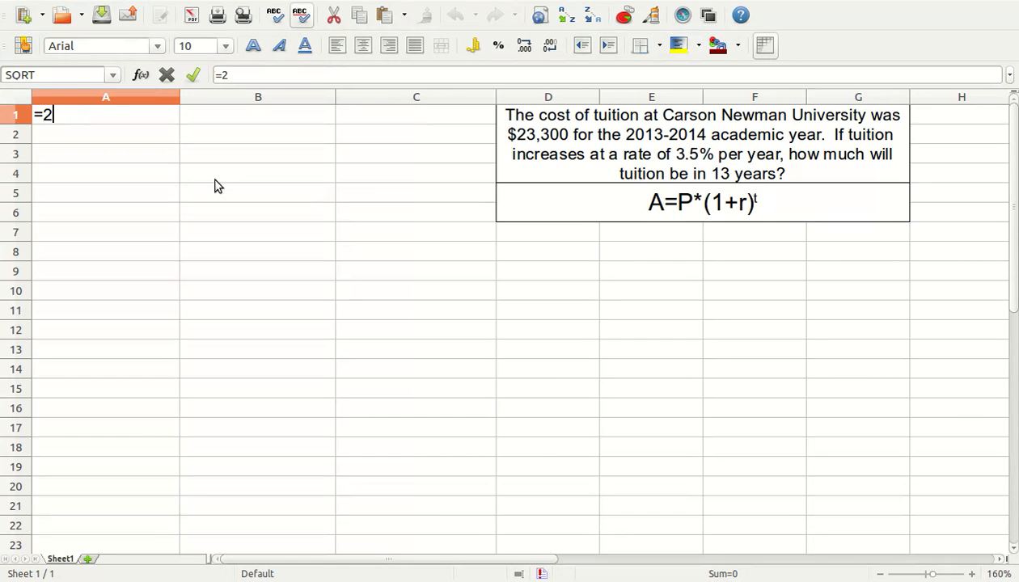
pyautogui.write('3000')
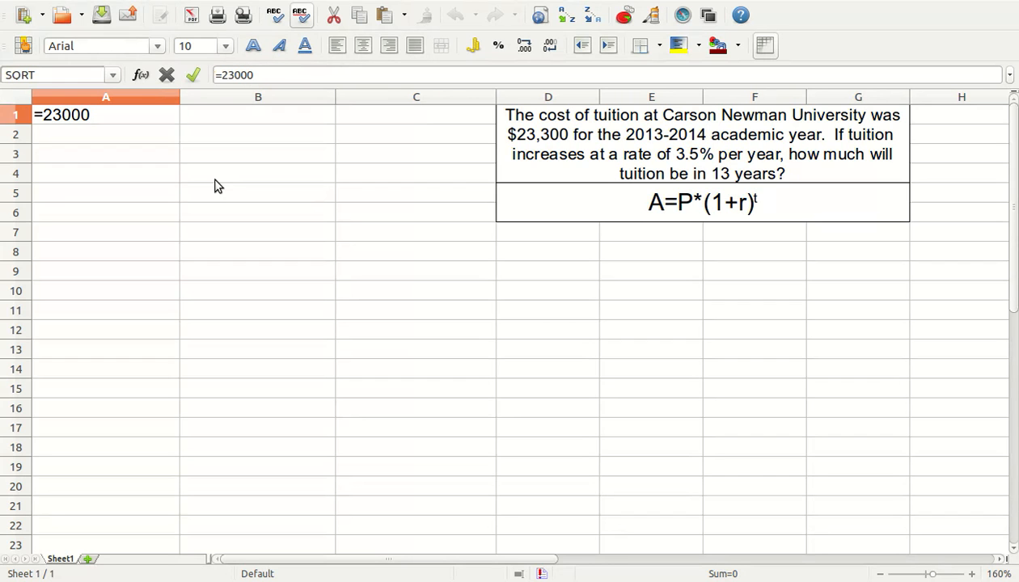
pyautogui.write('*(1+0.035')
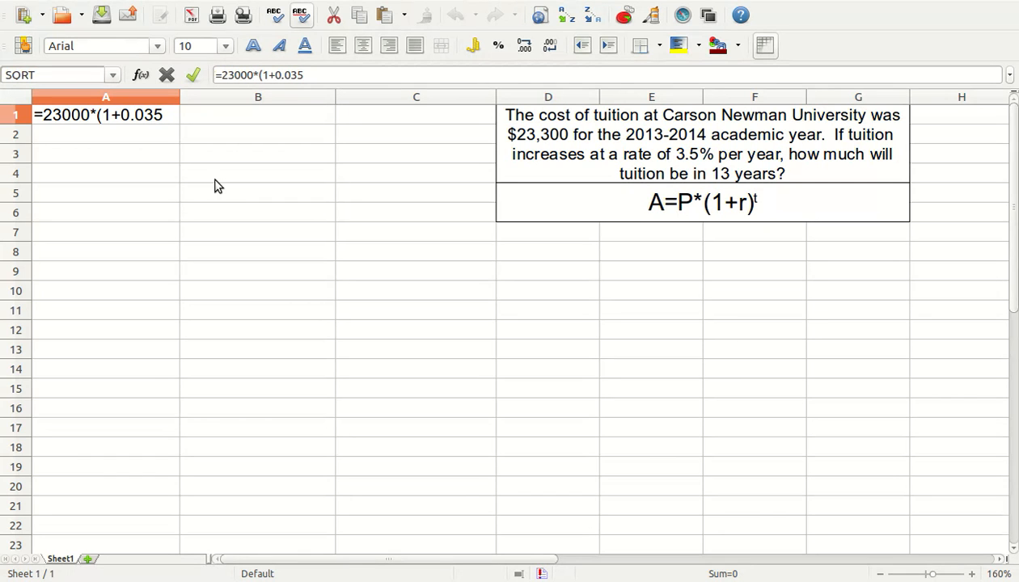
pyautogui.write(')')
pyautogui.press('Return')
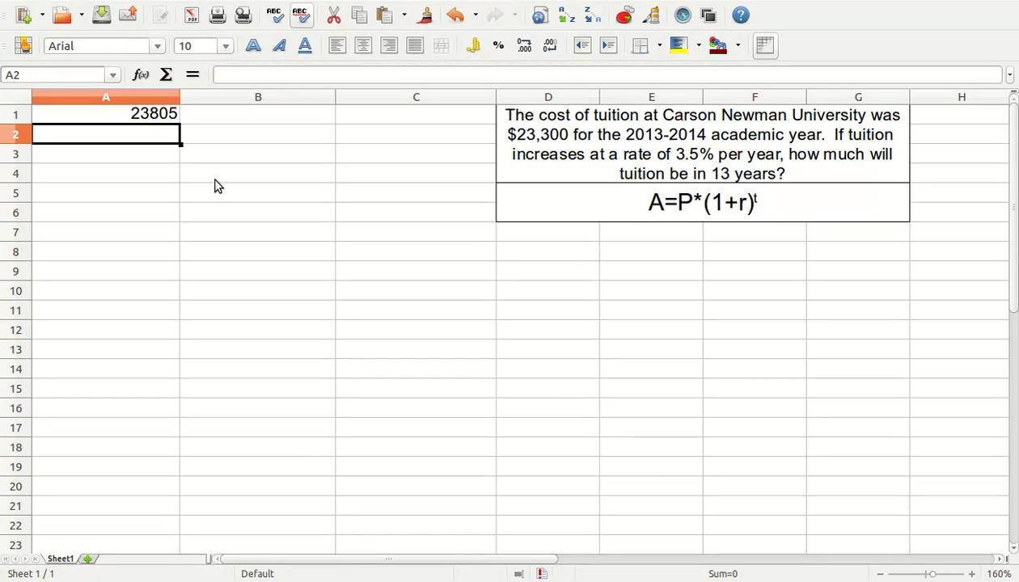
pyautogui.press('Up')
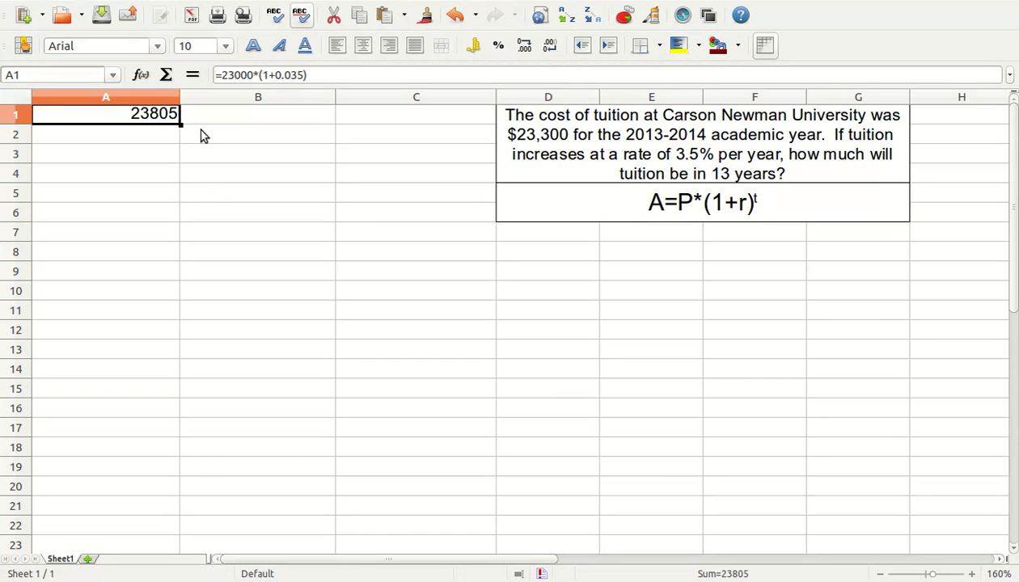
pyautogui.press('F2')
pyautogui.press('Left')
pyautogui.press('Left')
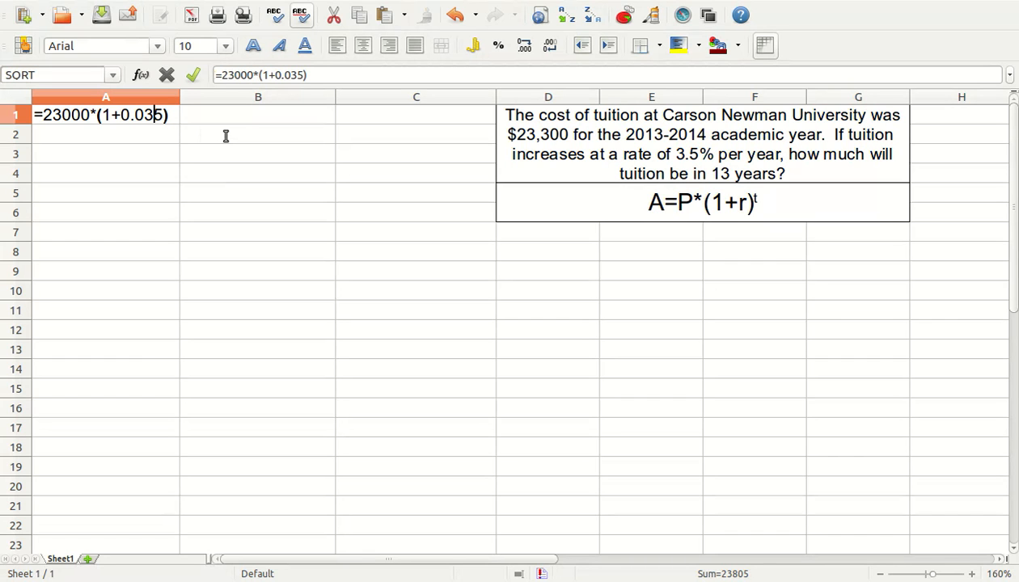
pyautogui.press('Down')
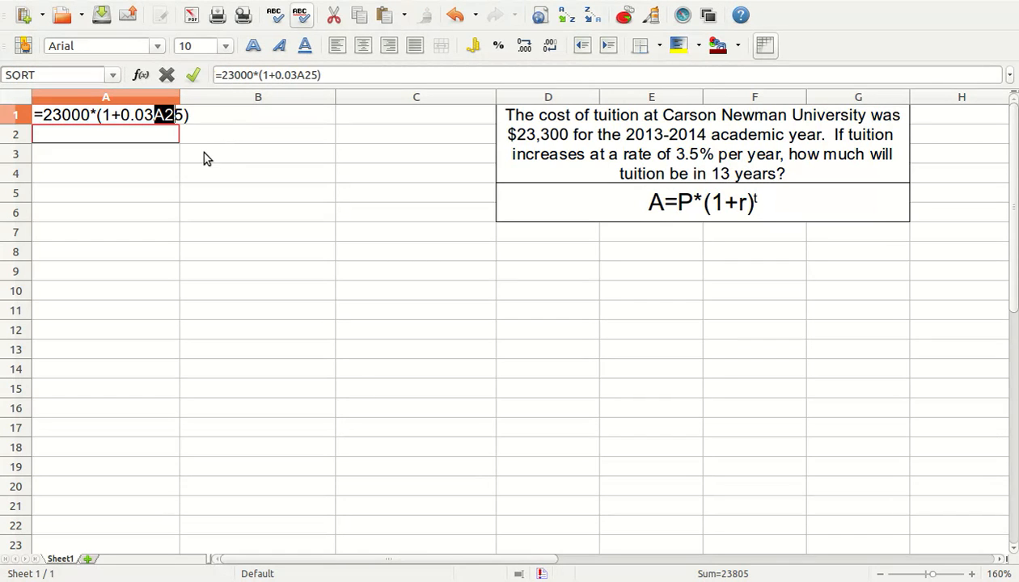
pyautogui.press('BackSpace')
pyautogui.press('Return')
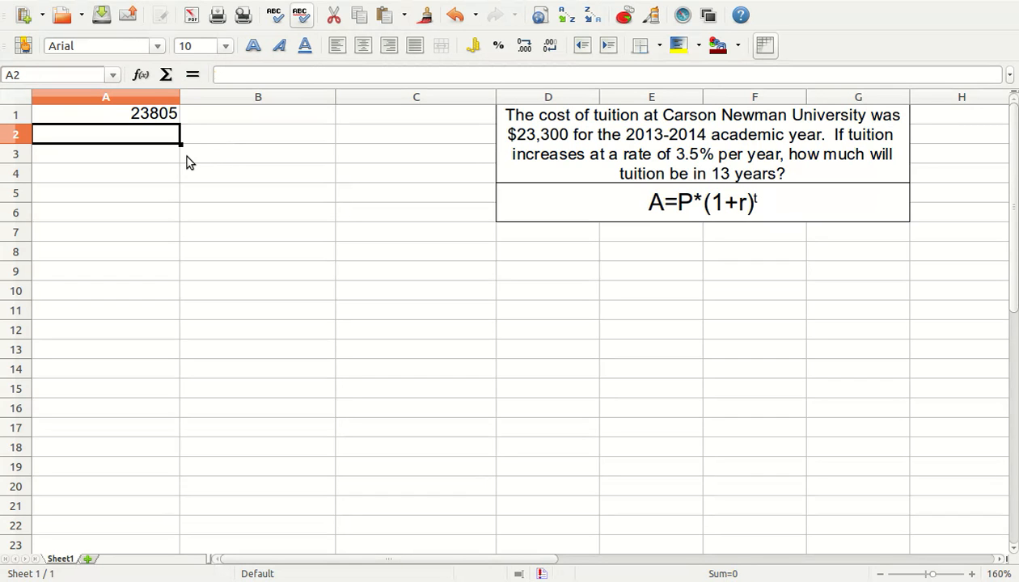
# Enter the second-year formula =A1*(1.035) in cell A2, building on the cell above.
pyautogui.press('F2')
pyautogui.write('=')
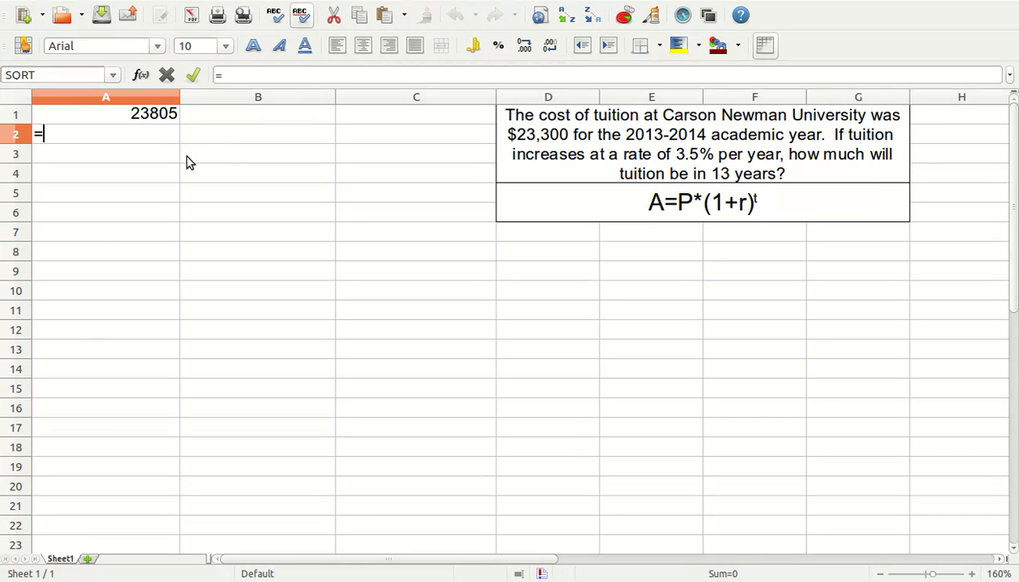
pyautogui.write('A1*(1')
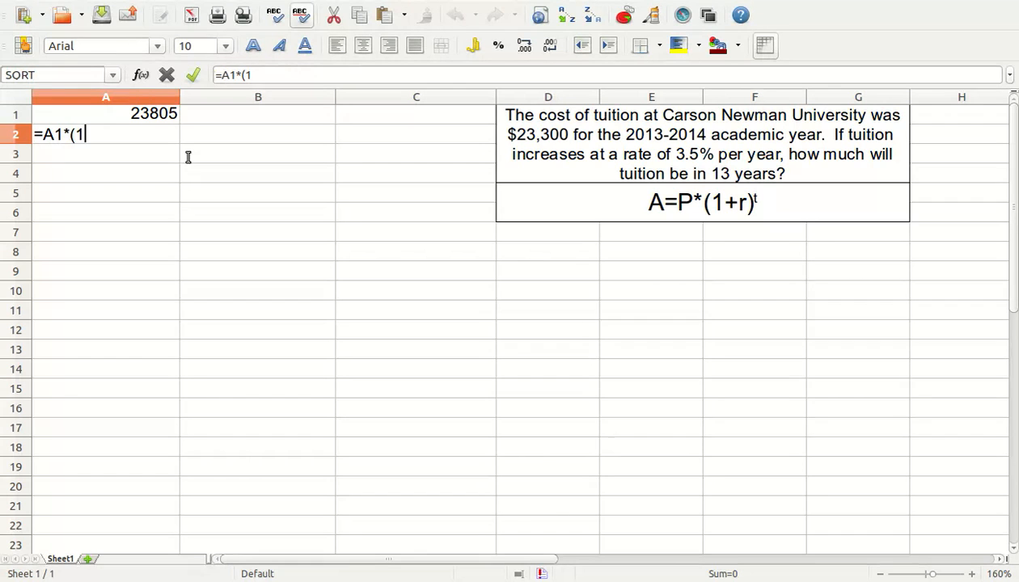
pyautogui.write('.035)')
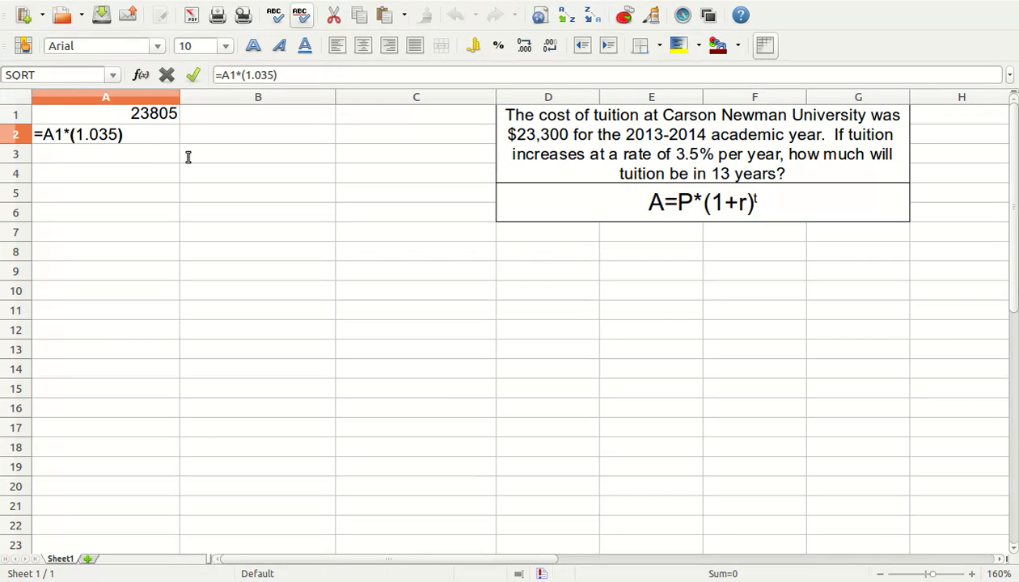
pyautogui.press('Return')
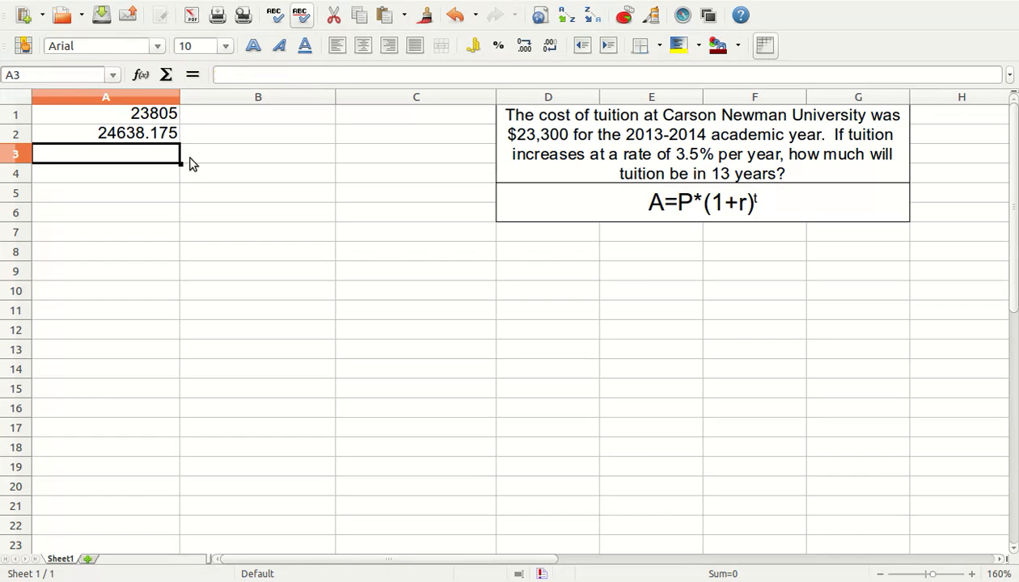
# Copy the growth formula from A2 into the range A3:A22.
pyautogui.press('Up')
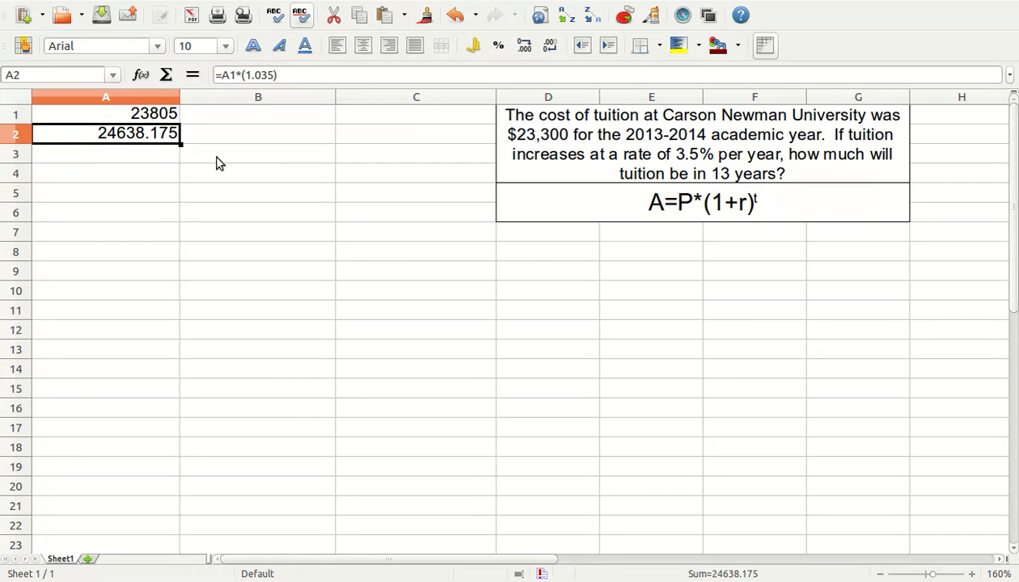
pyautogui.hotkey('ctrl', 'c')
pyautogui.press('Down')
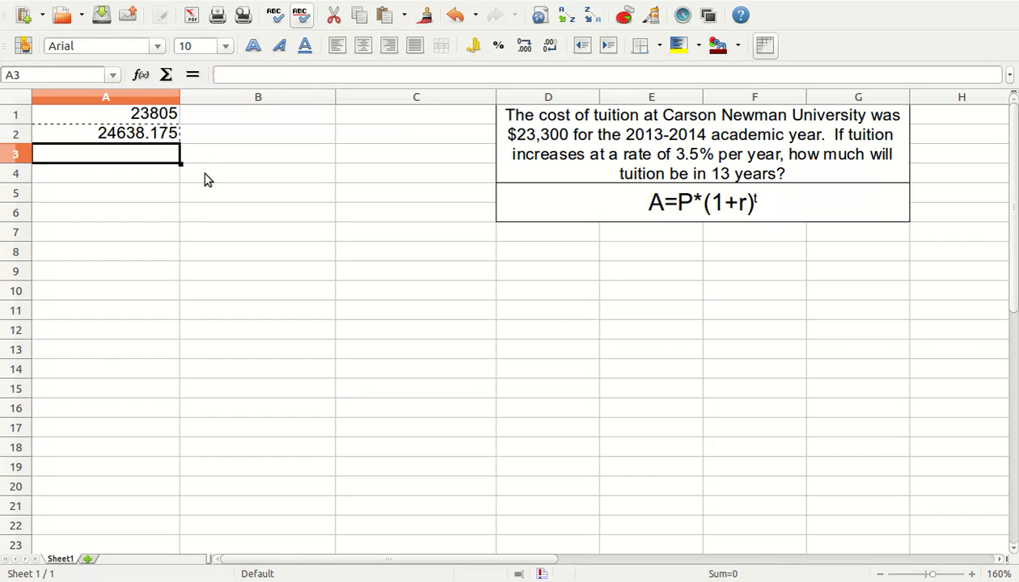
pyautogui.hotkey('shift', 'Down')
pyautogui.hotkey('shift', 'Down')
pyautogui.hotkey('shift', 'Down')
pyautogui.hotkey('shift', 'Down')
pyautogui.hotkey('shift', 'Down')
pyautogui.hotkey('shift', 'Down')
pyautogui.hotkey('shift', 'Down')
pyautogui.hotkey('shift', 'Down')
pyautogui.hotkey('shift', 'Down')
pyautogui.hotkey('shift', 'Down')
pyautogui.hotkey('shift', 'Down')
pyautogui.hotkey('shift', 'Down')
pyautogui.hotkey('shift', 'Down')
pyautogui.hotkey('shift', 'Down')
pyautogui.moveTo(194, 463); pyautogui.dragTo(193, 546)
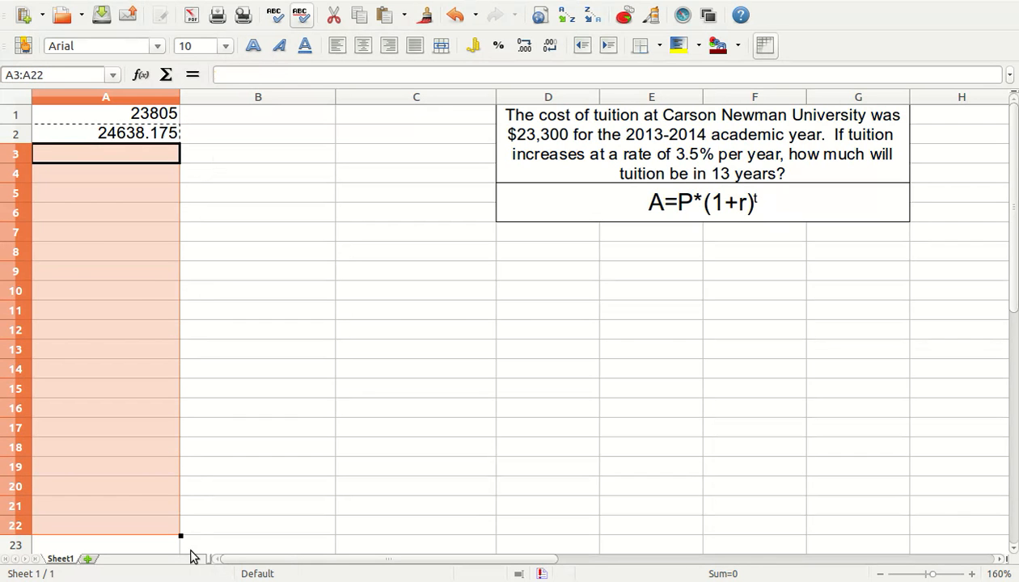
pyautogui.hotkey('ctrl', 'v')
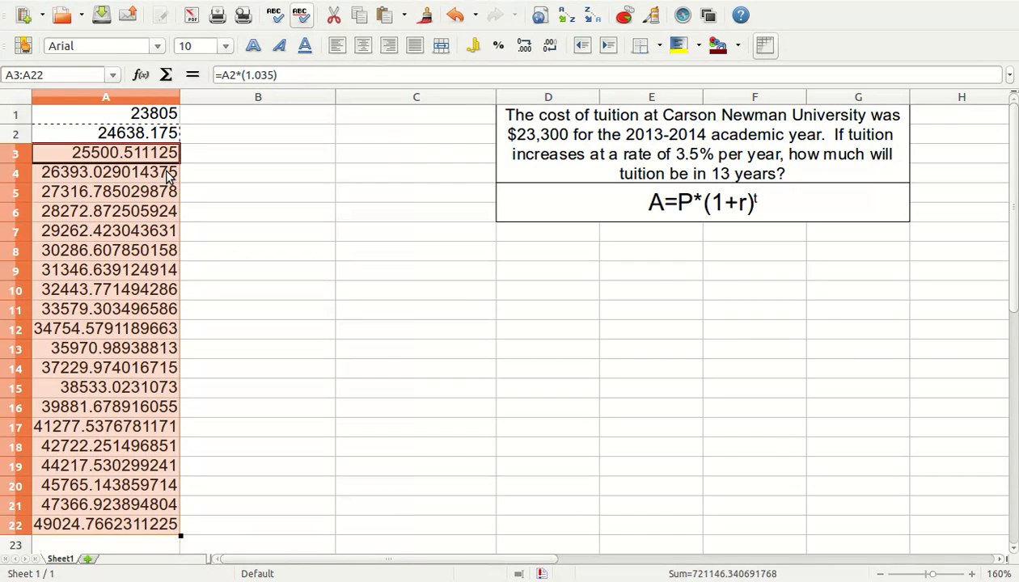
# Examine the copied growth formulas in several cells between A6 and A17 and the starting formulas in A1 and A2.
pyautogui.click(167, 211)
pyautogui.click(169, 252)
pyautogui.click(166, 291)
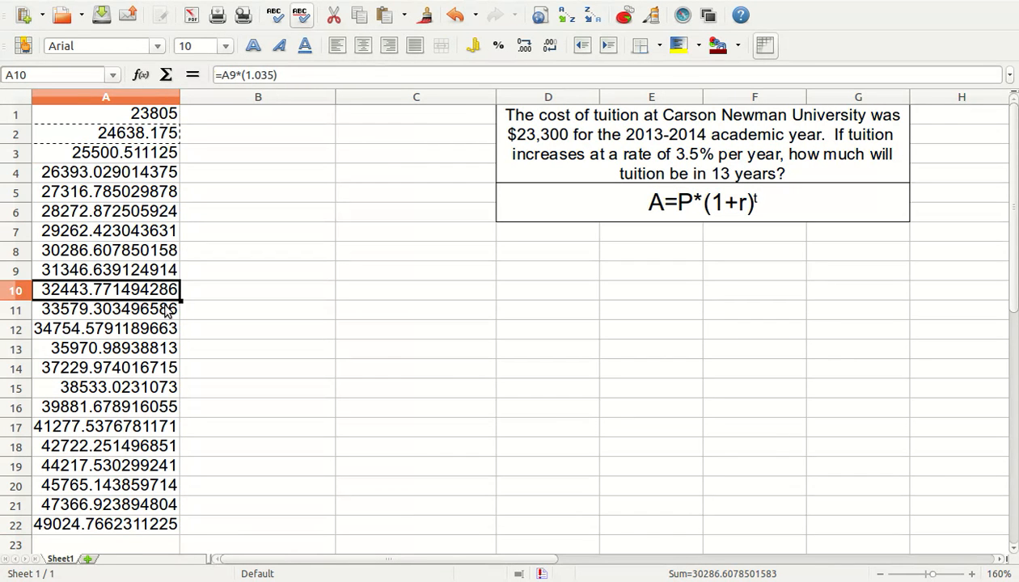
pyautogui.click(166, 331)
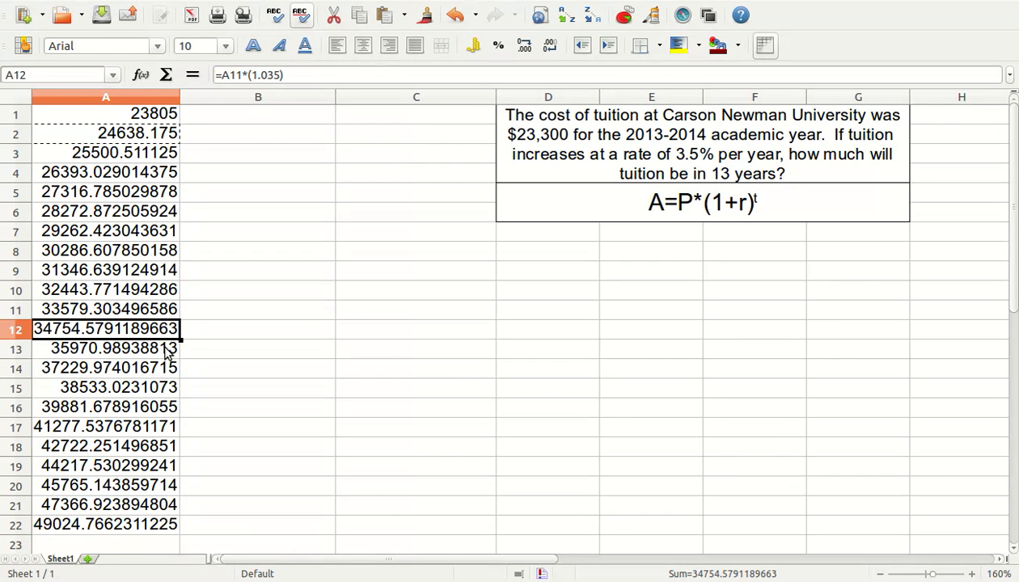
pyautogui.click(151, 428)
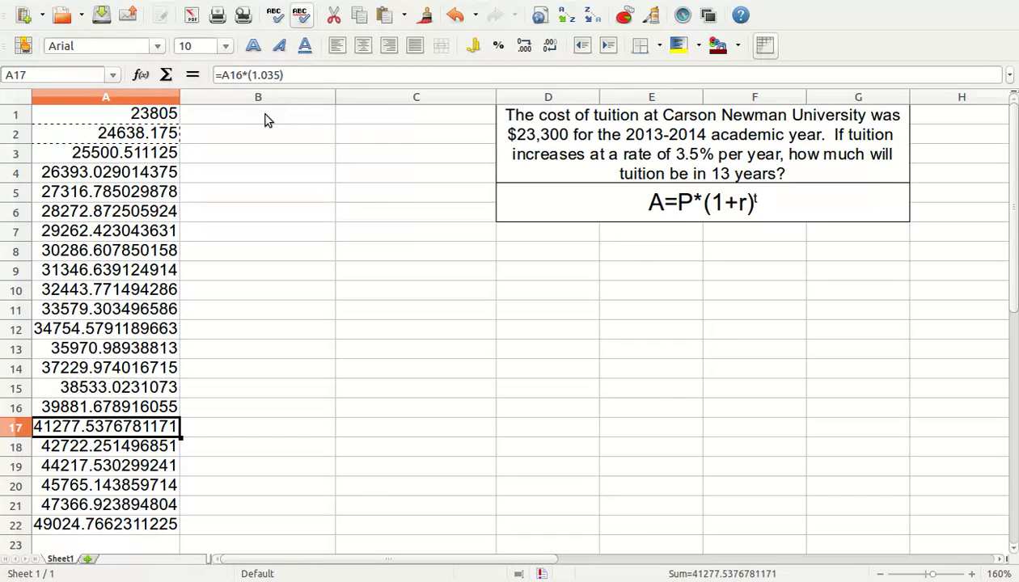
pyautogui.hotkey('ctrl', 'Home')
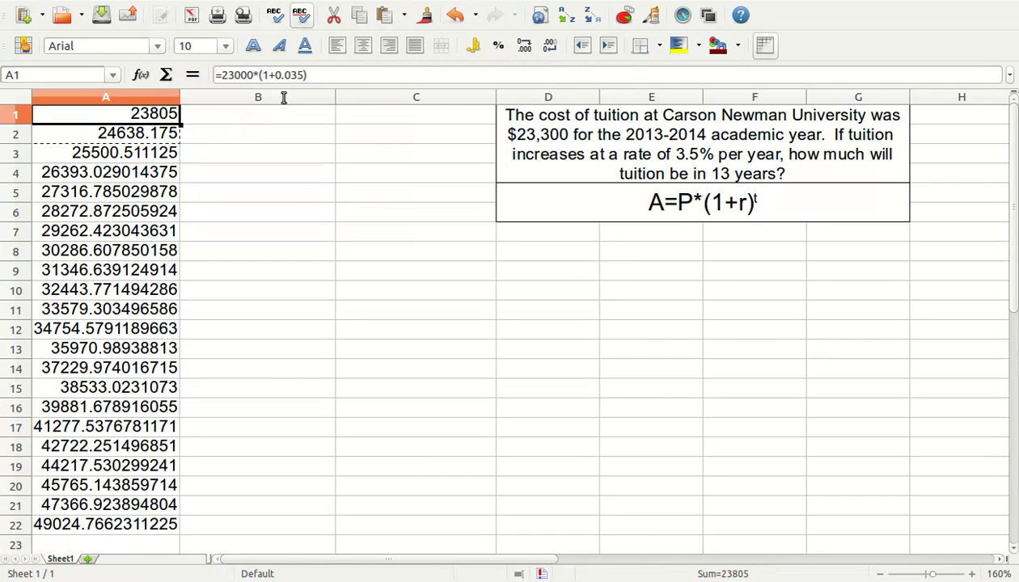
pyautogui.press('Down')
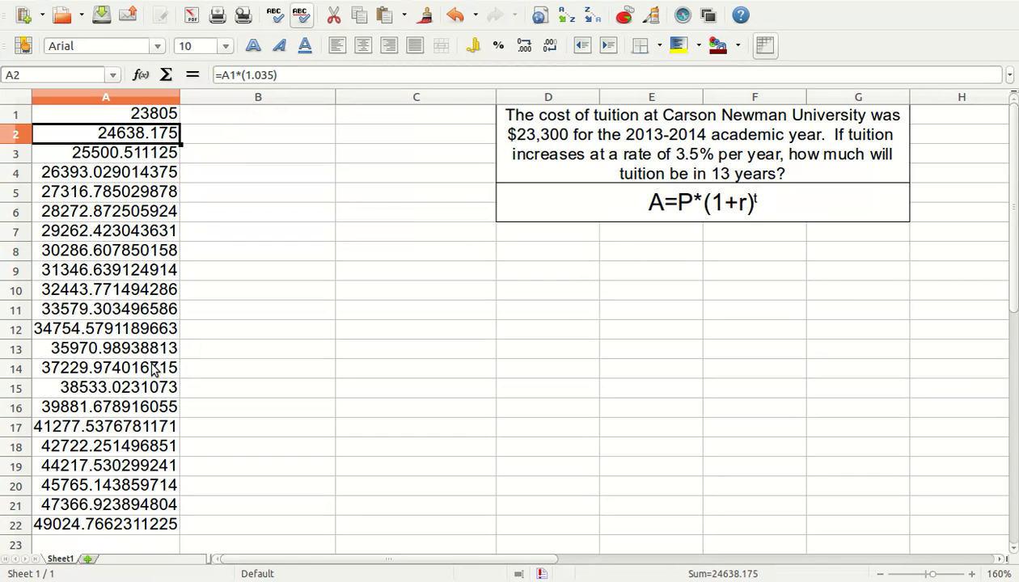
pyautogui.hotkey('ctrl', 'c')
pyautogui.press('Up')
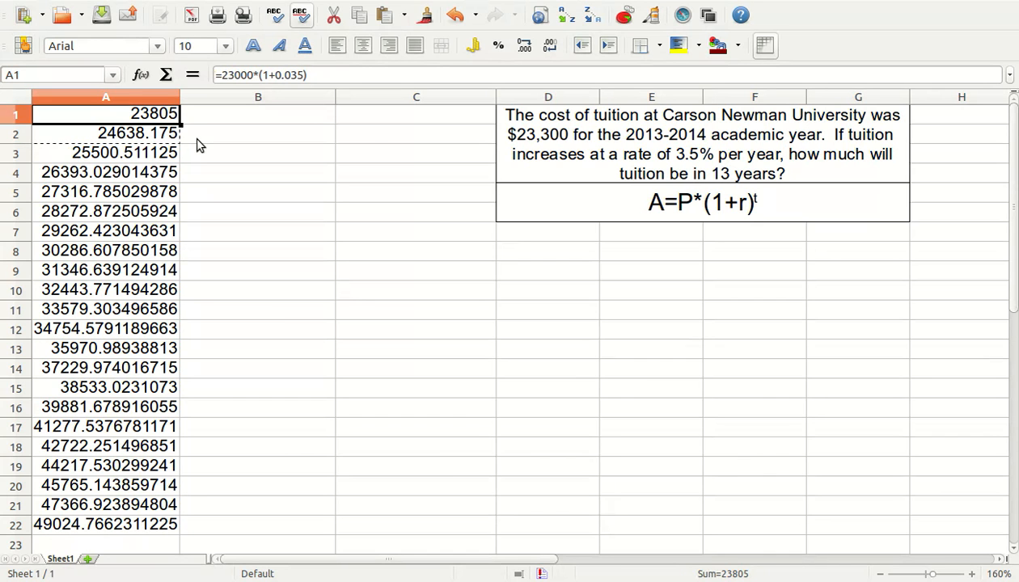
# Go through the yearly amounts in column A one by one to the 13th-year tuition in A13.
pyautogui.press('Down')
pyautogui.press('Down')
pyautogui.press('Down')
pyautogui.press('Down')
pyautogui.press('Down')
pyautogui.press('Down')
pyautogui.press('Down')
pyautogui.press('Down')
pyautogui.press('Down')
pyautogui.press('Down')
pyautogui.press('Down')
pyautogui.press('Down')
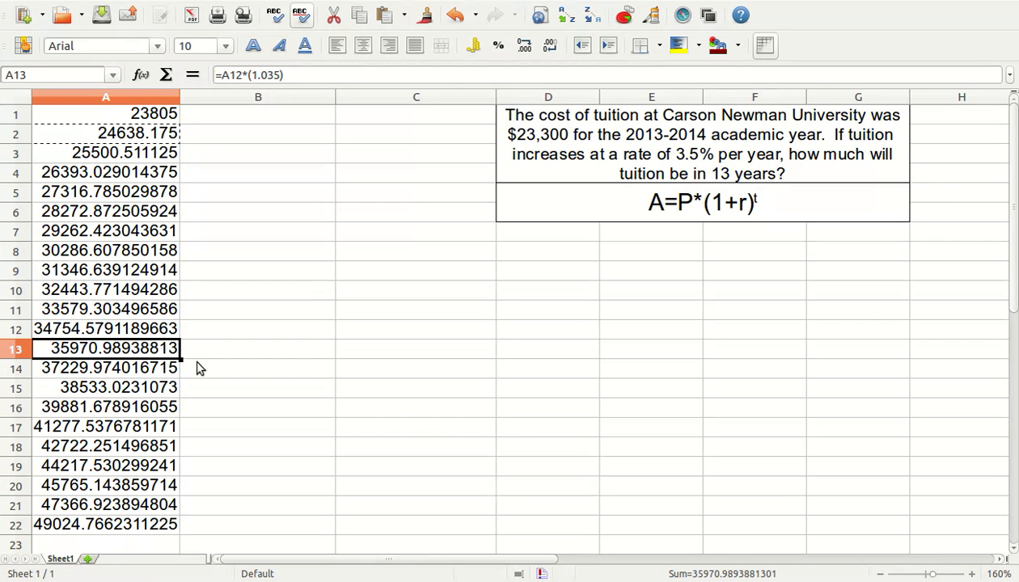
# Enter =23000*(1+0.035)^ in cell B1, accept the proposed formula correction, and select cell C1.
pyautogui.click(487, 118)
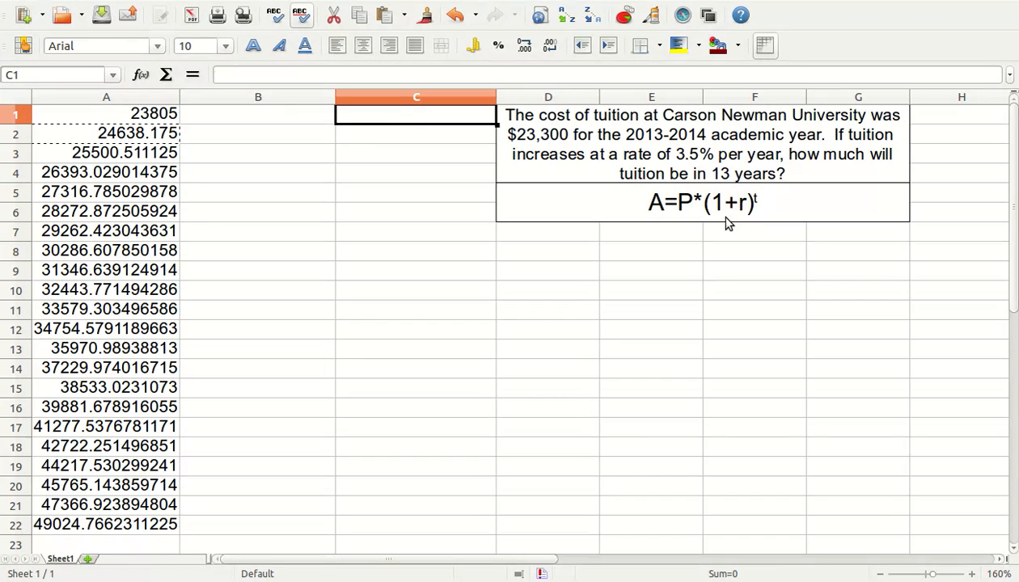
pyautogui.press('Left')
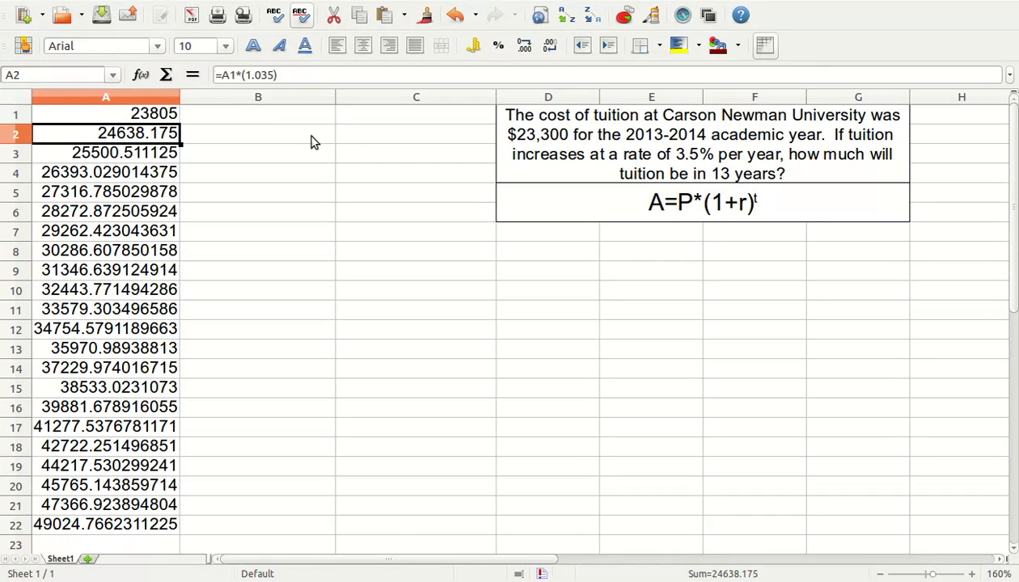
pyautogui.hotkey('ctrl', 'c')
pyautogui.press('Right')
pyautogui.press('Up')
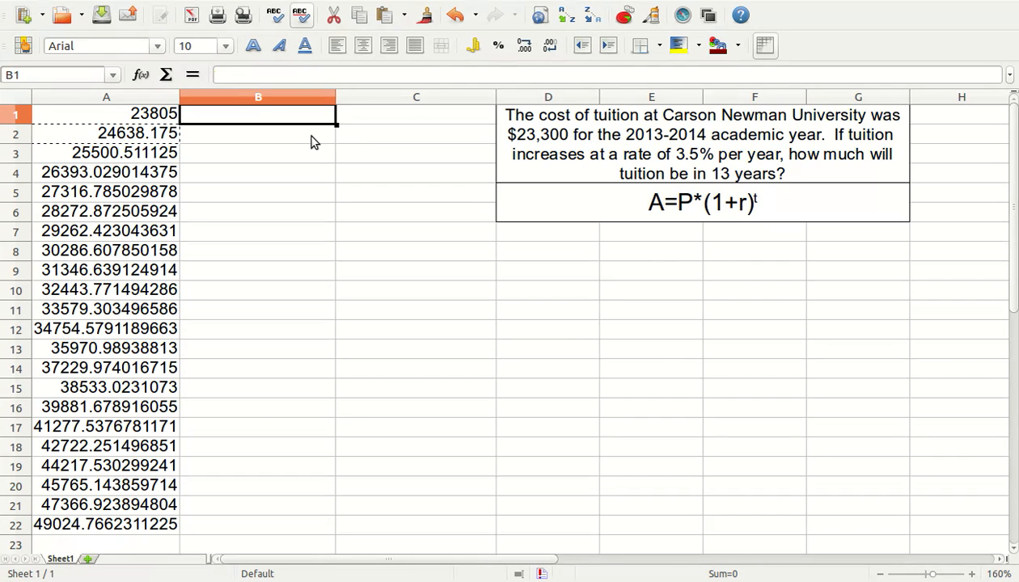
pyautogui.write('=')
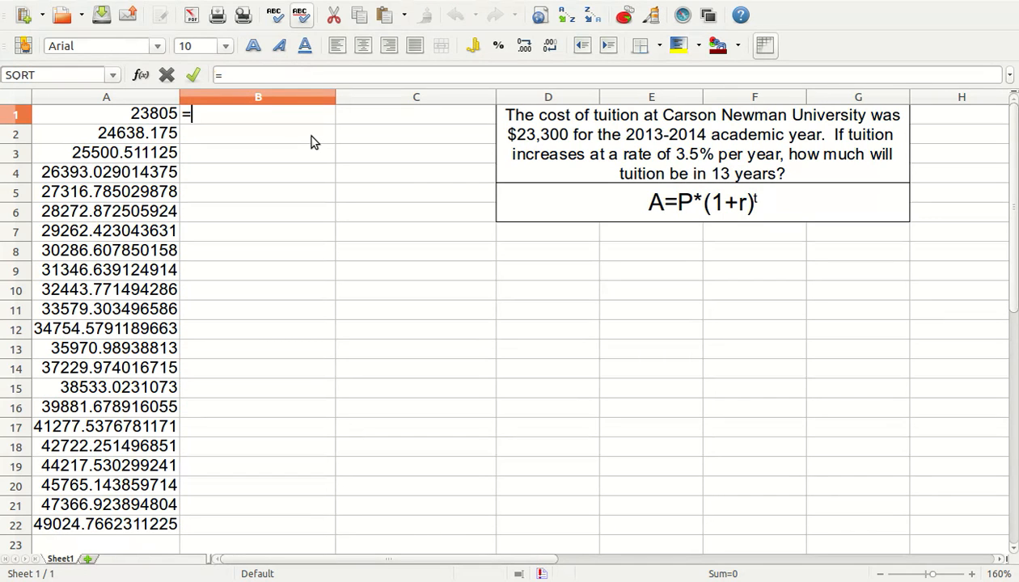
pyautogui.write('23000')
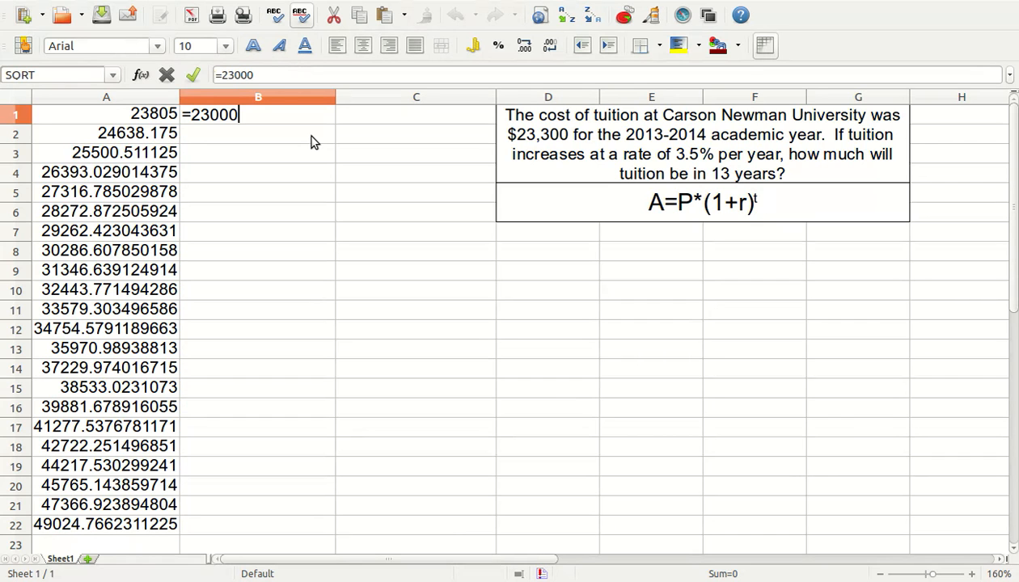
pyautogui.write('*(1+0.035')
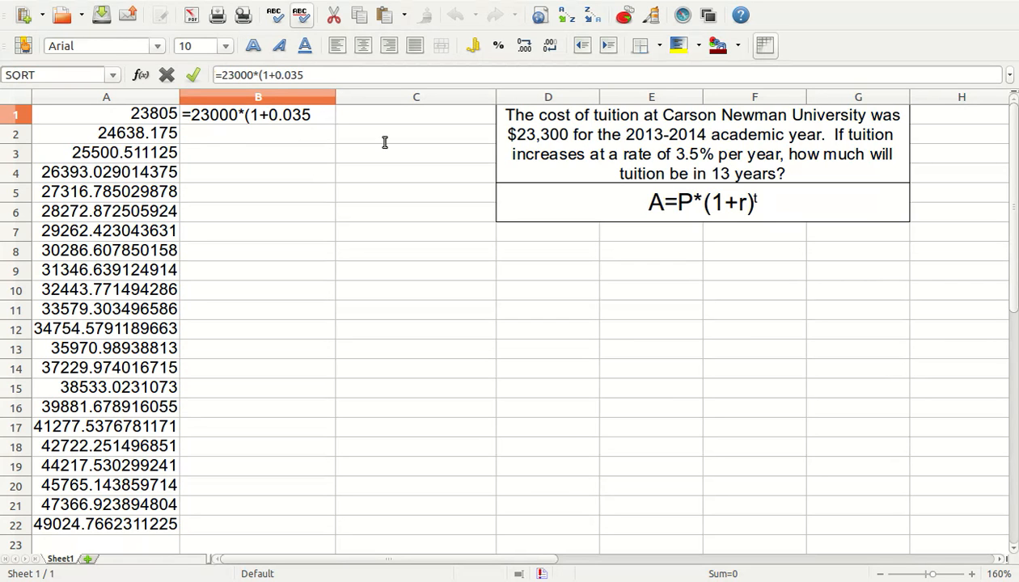
pyautogui.write(')^')
pyautogui.press('Down')
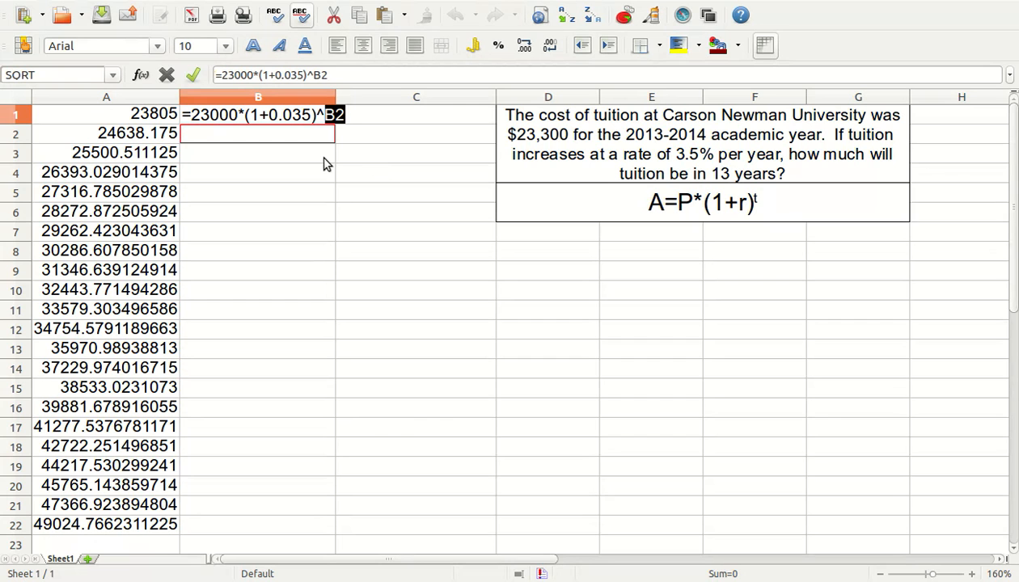
pyautogui.press('BackSpace')
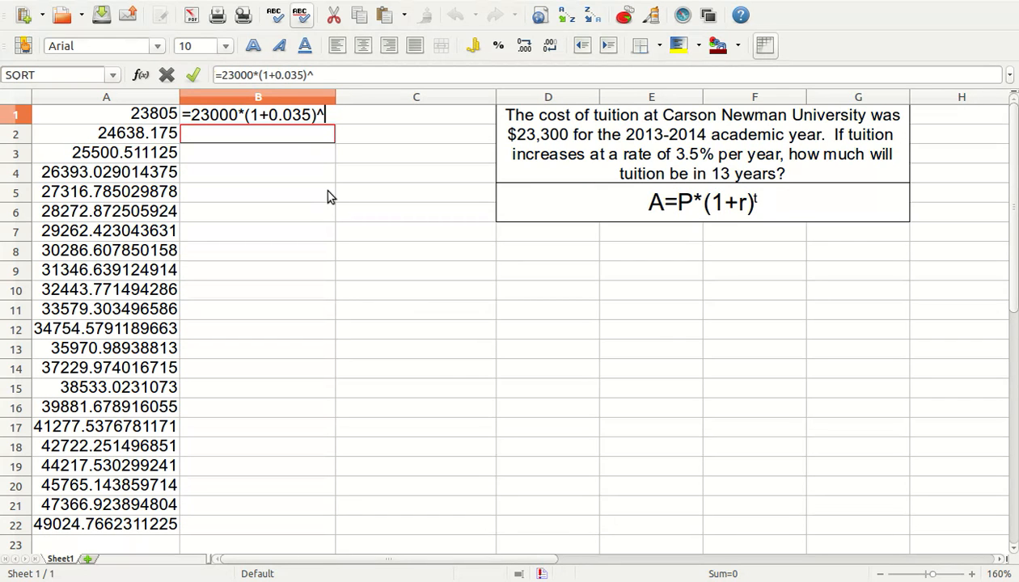
pyautogui.press('Return')
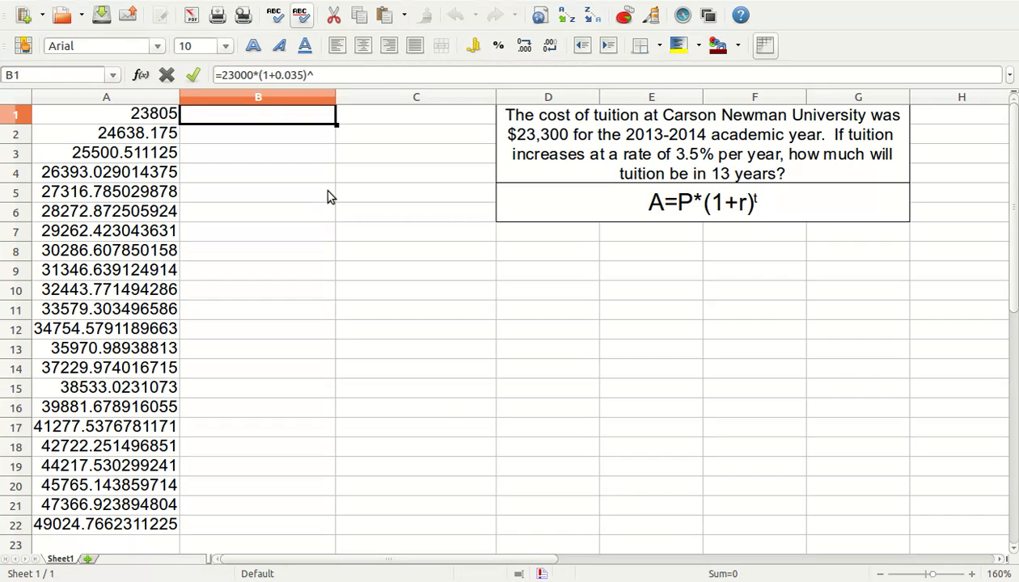
pyautogui.click(532, 340)
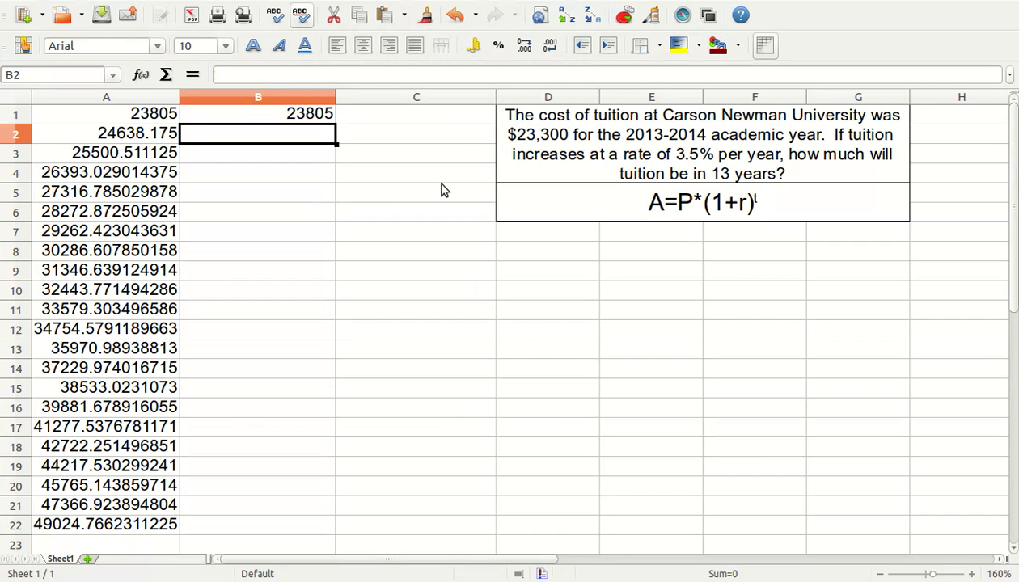
pyautogui.click(456, 121)
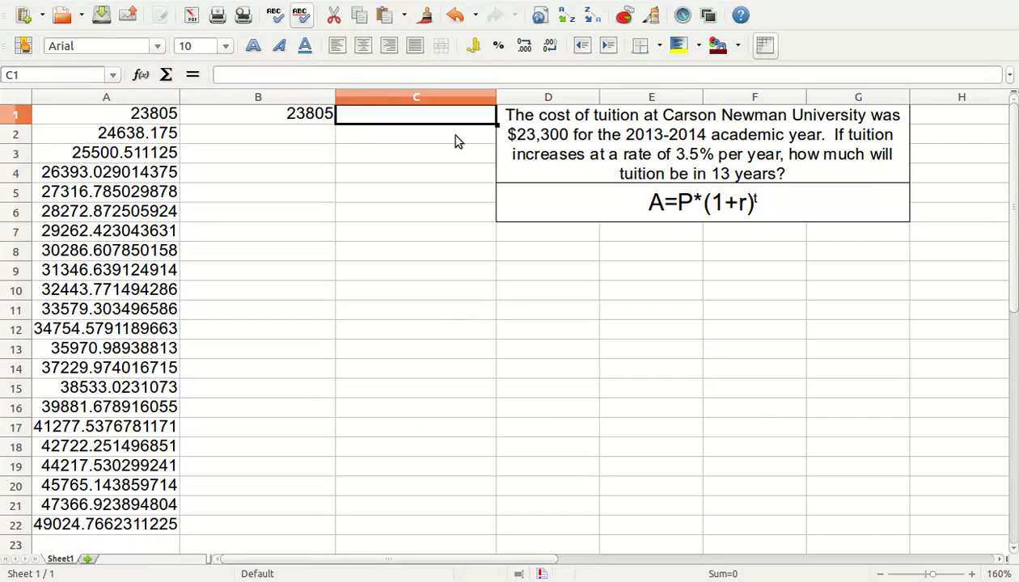
# Start a year counter in column C with 1 in C1 and the formula =C1+1 in C2.
pyautogui.press('Left')
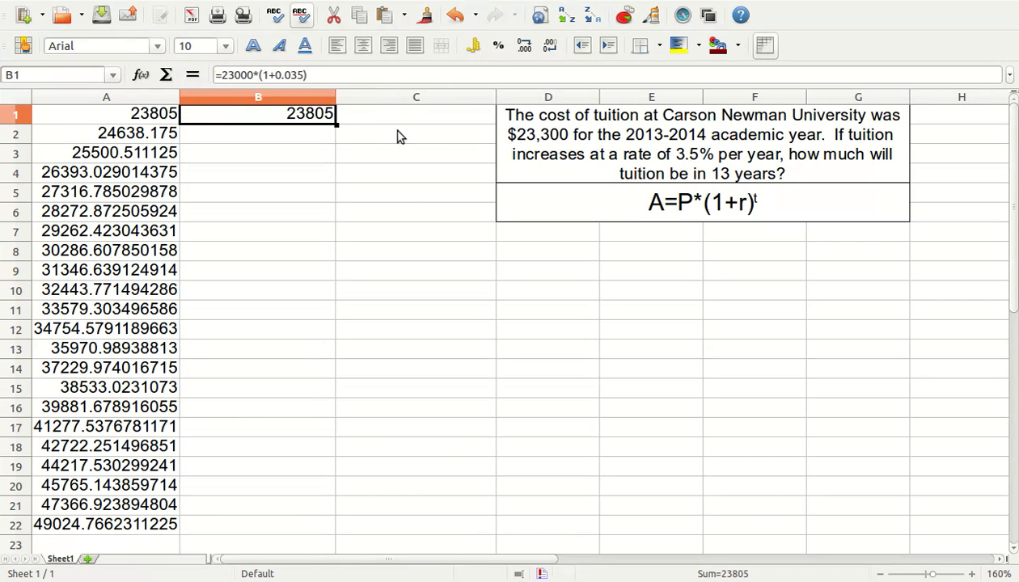
pyautogui.press('Right')
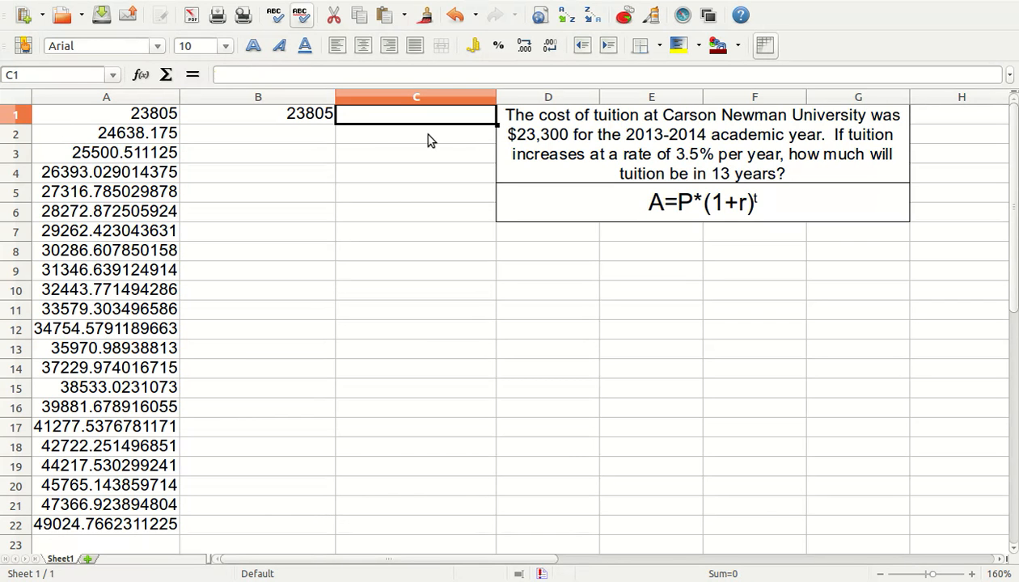
pyautogui.write('1')
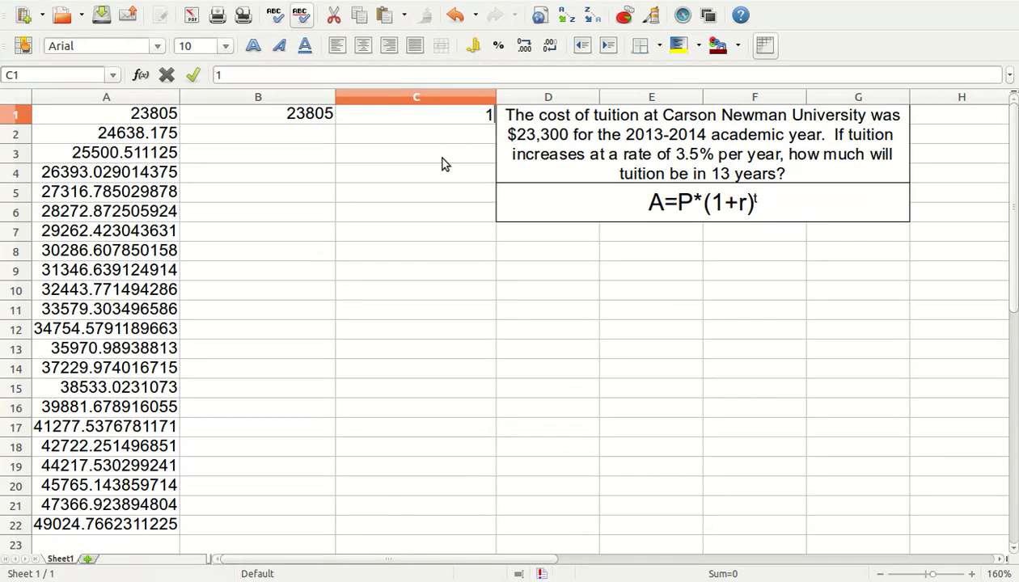
pyautogui.press('Return')
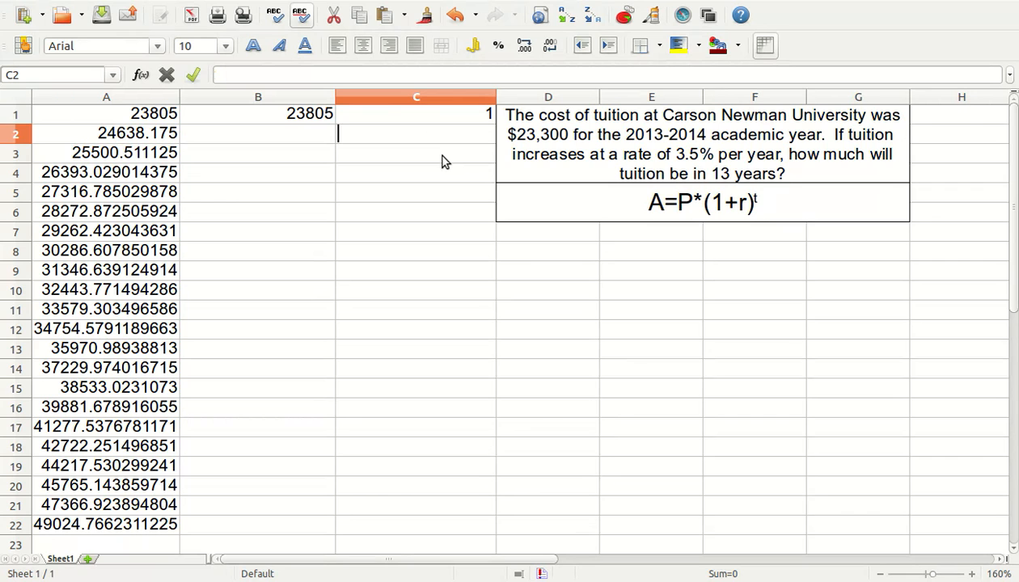
pyautogui.write('=C1+1')
pyautogui.press('Return')
pyautogui.press('Up')
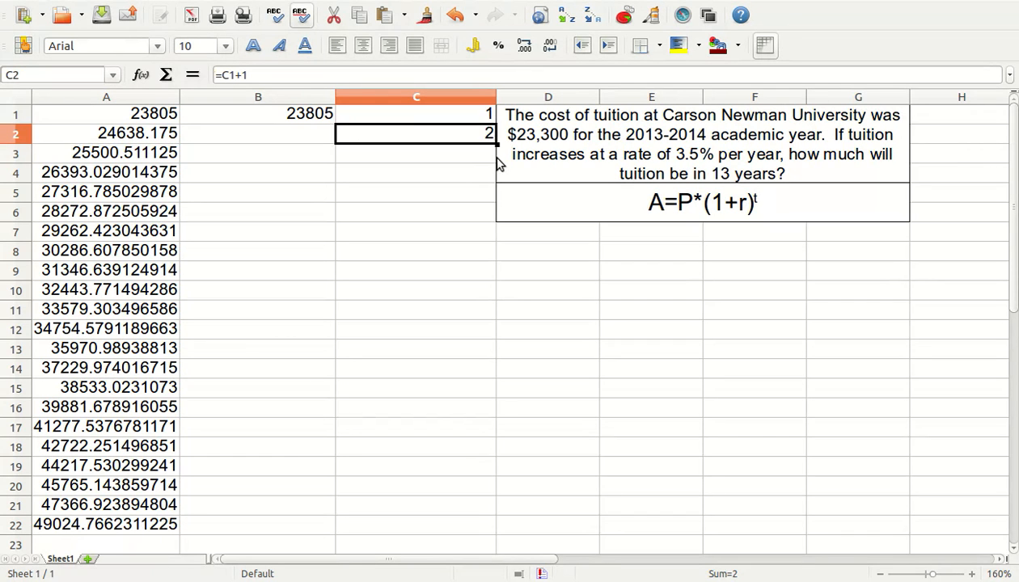
pyautogui.press('F2')
pyautogui.click(489, 156)
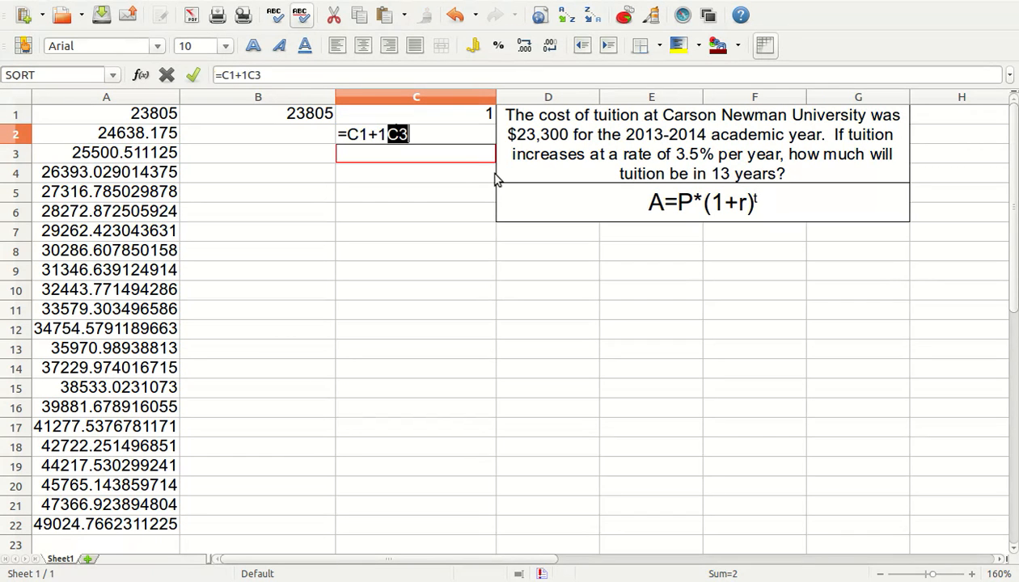
pyautogui.press('BackSpace')
pyautogui.press('BackSpace')
pyautogui.press('BackSpace')
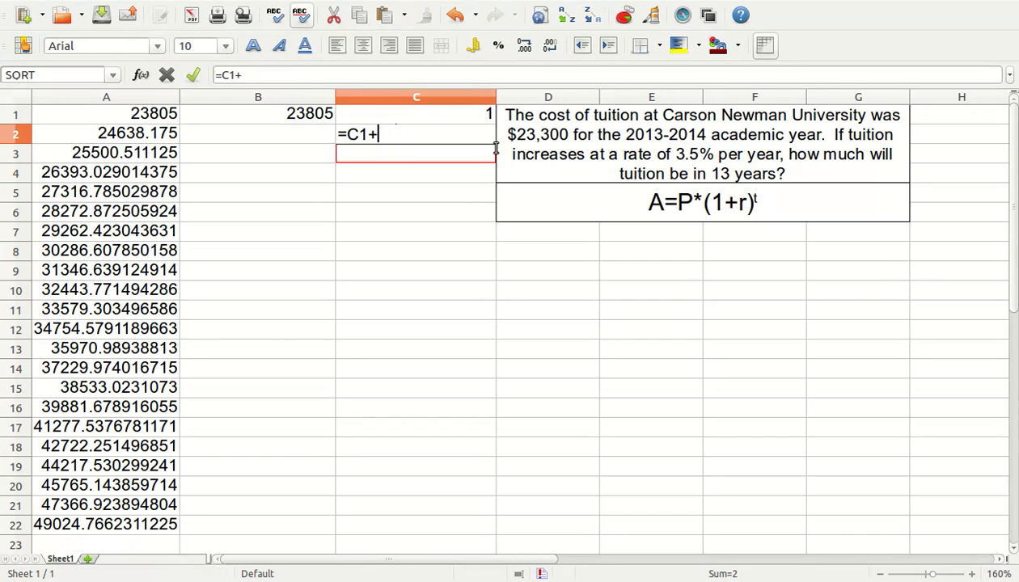
pyautogui.write('1')
pyautogui.press('Return')
pyautogui.press('Up')
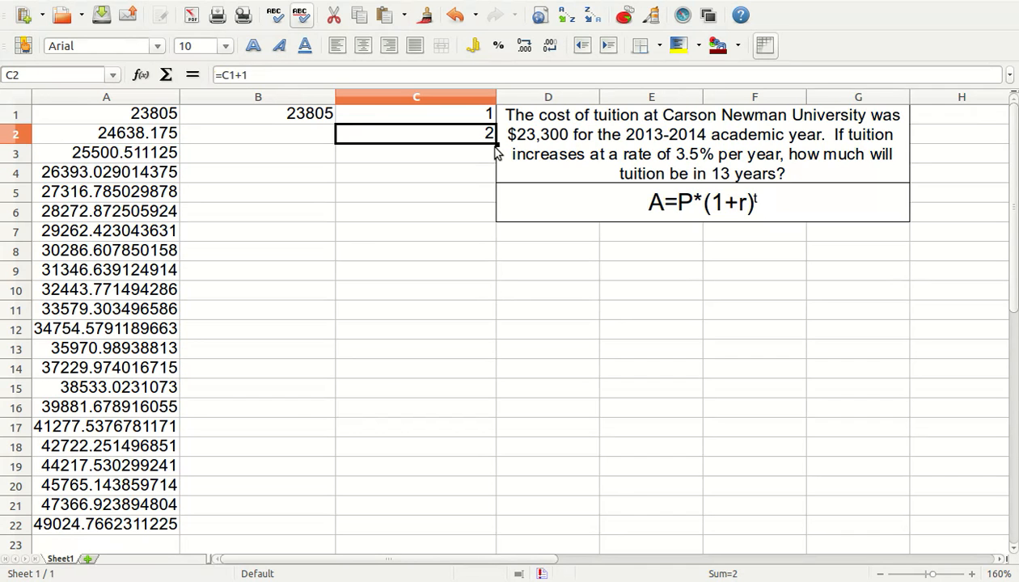
# Copy the year counter formula from C2 into the range C3:C22.
pyautogui.hotkey('ctrl', 'c')
pyautogui.press('Down')
pyautogui.moveTo(497, 163); pyautogui.dragTo(497, 530)
pyautogui.hotkey('ctrl', 'v')
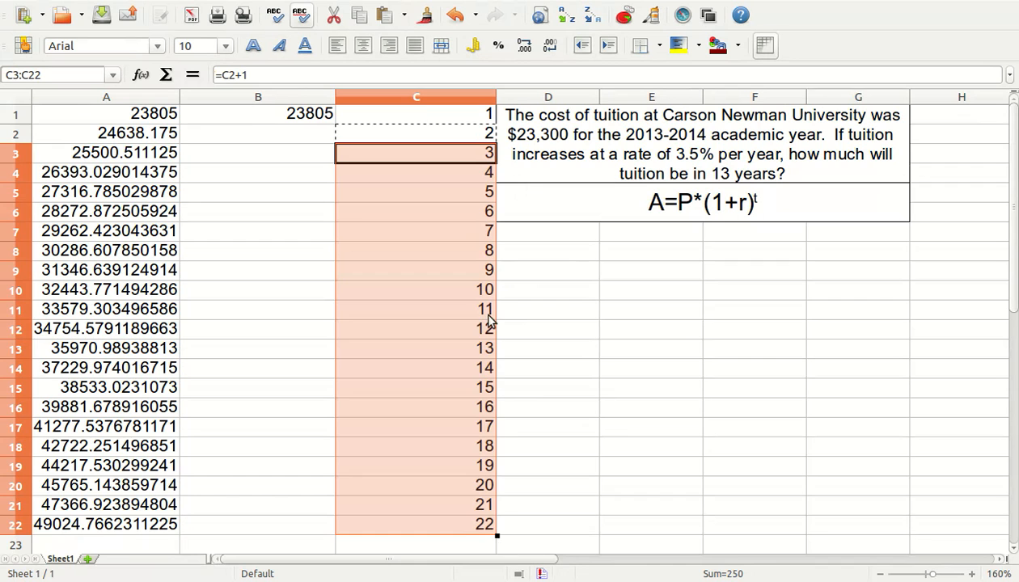
# Complete the formula in B1 with the year in C1 as exponent, giving =23000*(1+0.035)^C1.
pyautogui.click(466, 118)
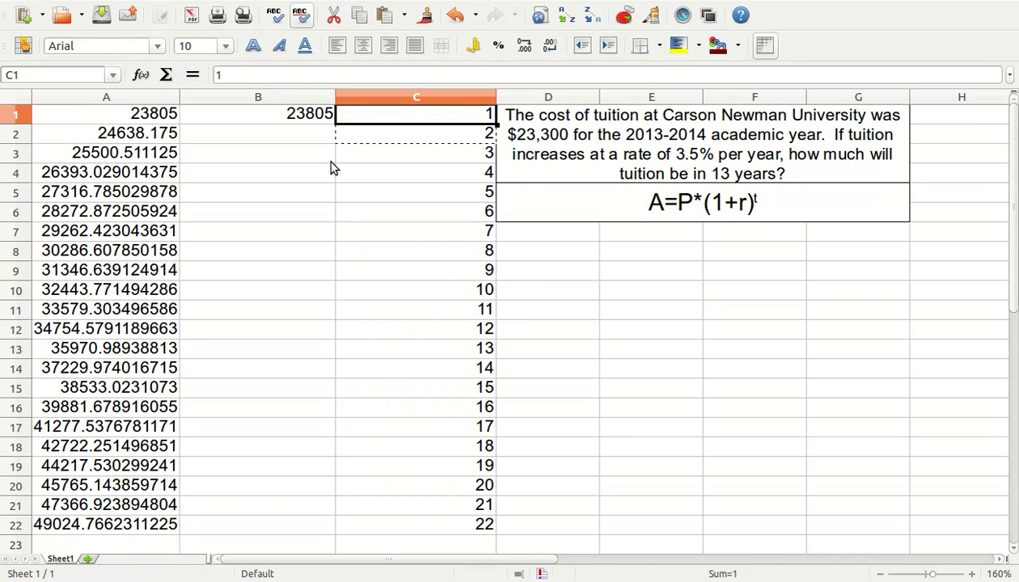
pyautogui.press('Left')
pyautogui.press('F2')
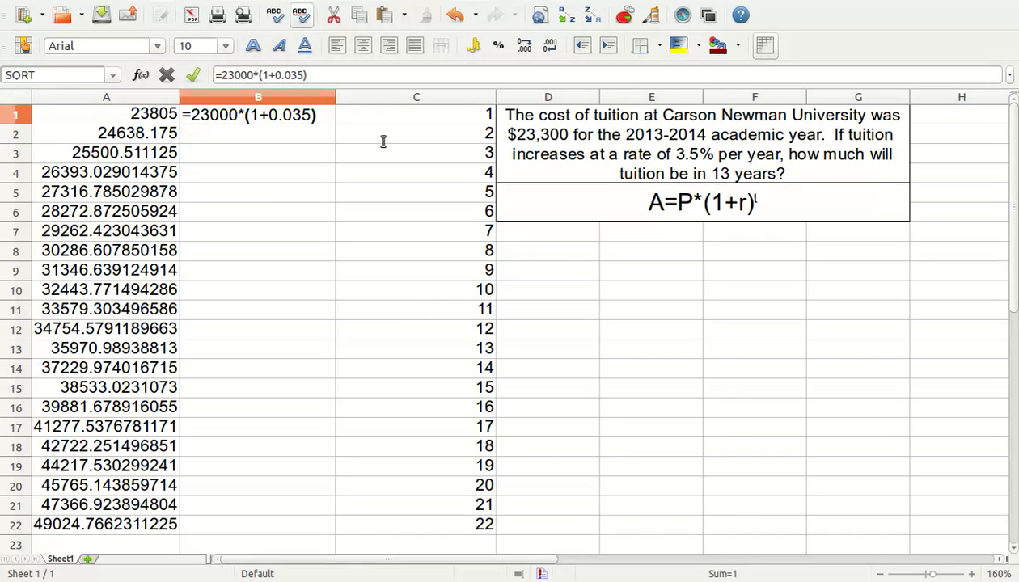
pyautogui.write('^')
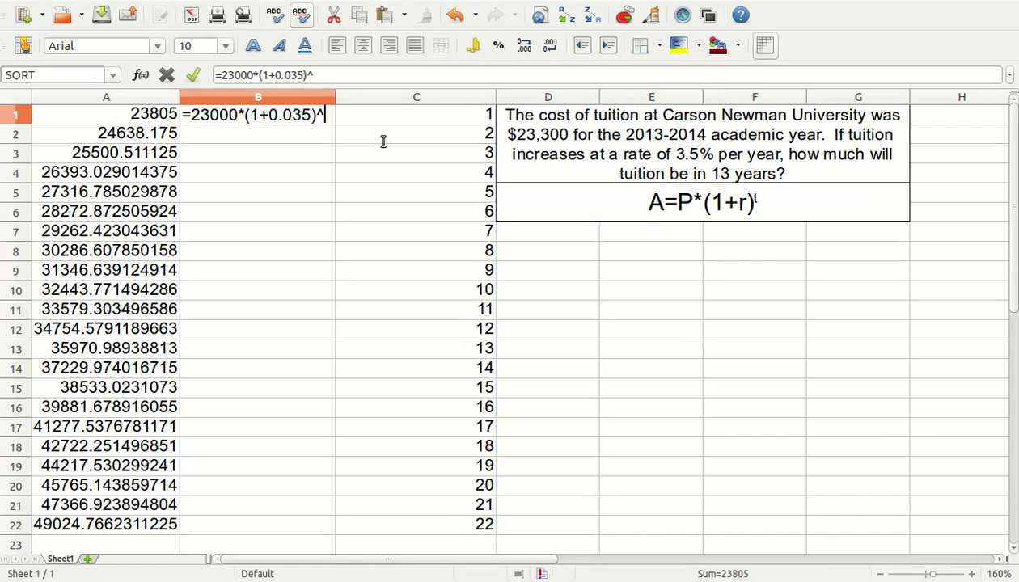
pyautogui.write('C1')
pyautogui.press('Return')
pyautogui.press('Up')
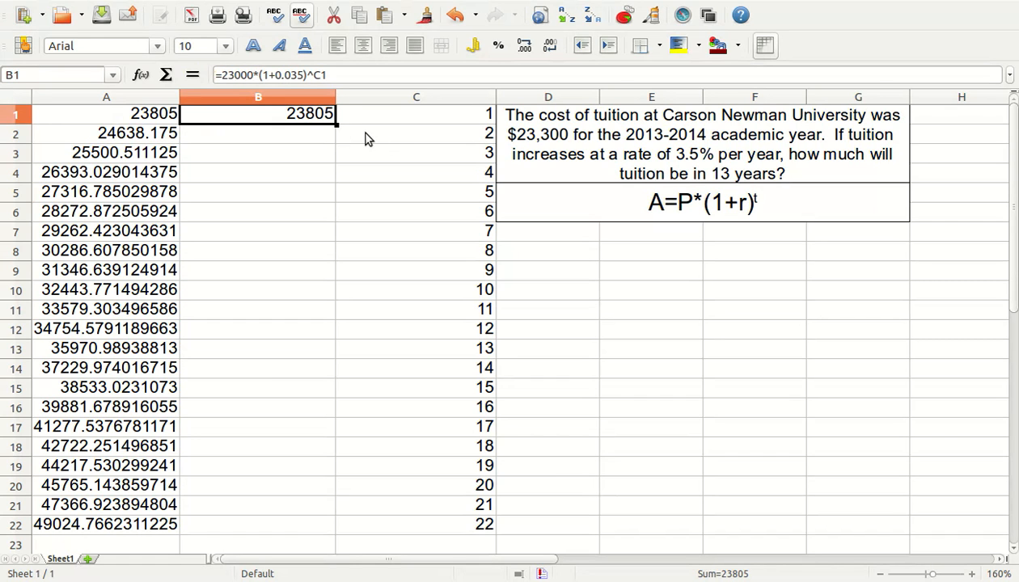
# Copy the compound growth formula from B1 into B2 and inspect the exponent reference in the copied formula.
pyautogui.hotkey('ctrl', 'c')
pyautogui.press('Down')
pyautogui.hotkey('ctrl', 'v')
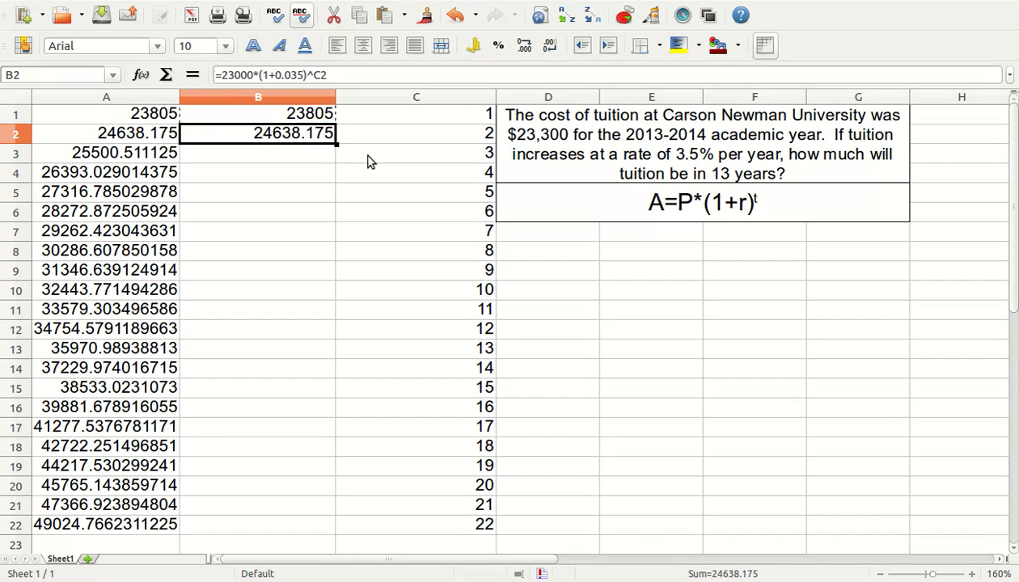
pyautogui.press('F2')
pyautogui.press('Left')
pyautogui.press('Left')
pyautogui.press('Left')
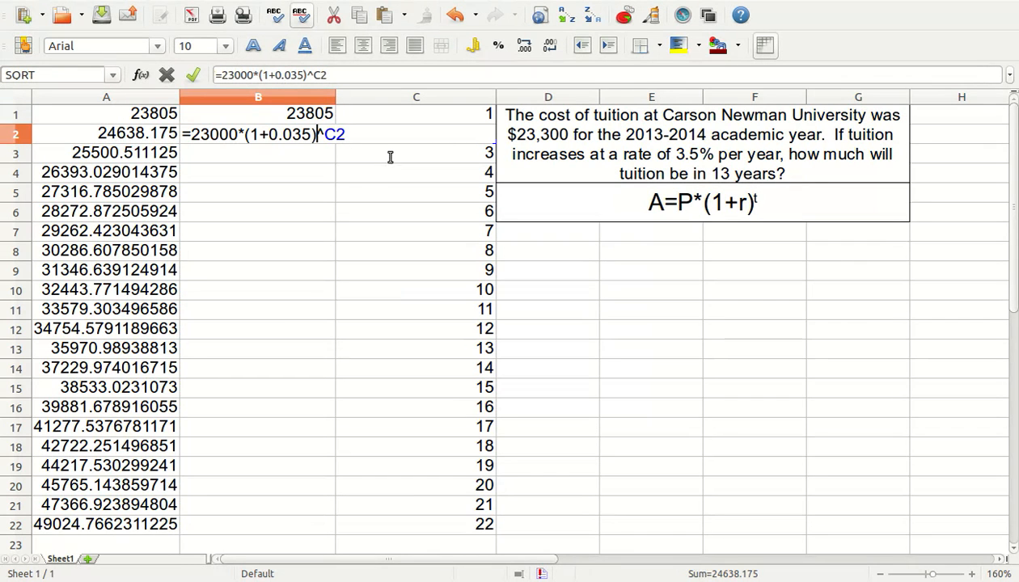
pyautogui.press('Return')
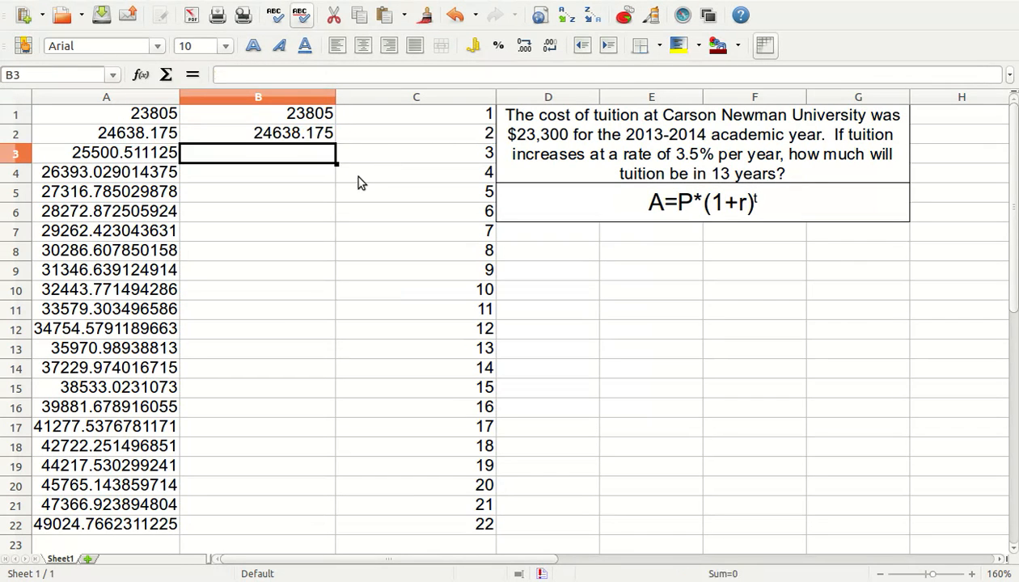
# Paste the compound growth formula into B3, copy it from there into B4:B22, and select the 13th-year result in B13.
pyautogui.hotkey('ctrl', 'v')
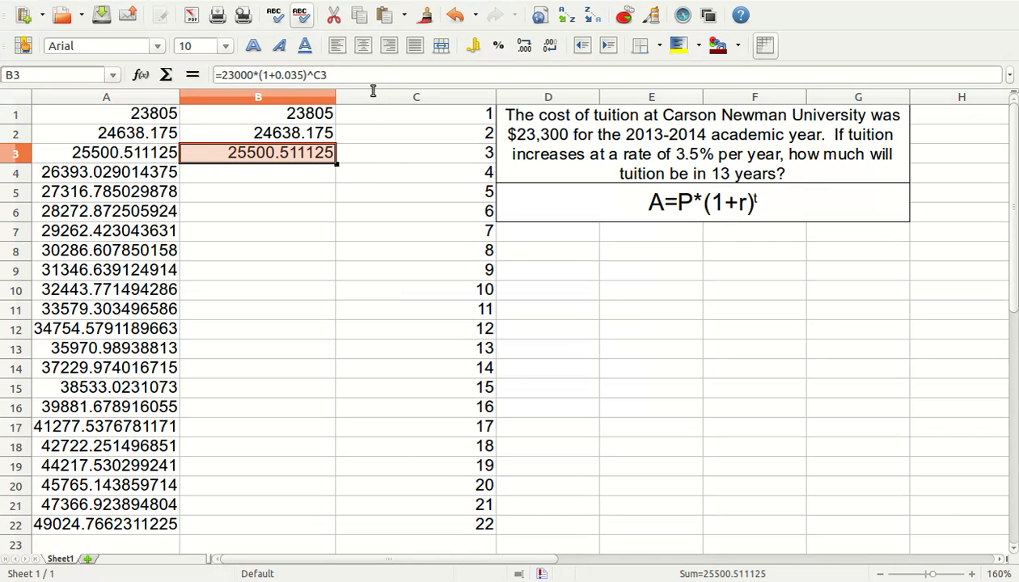
pyautogui.click(332, 159)
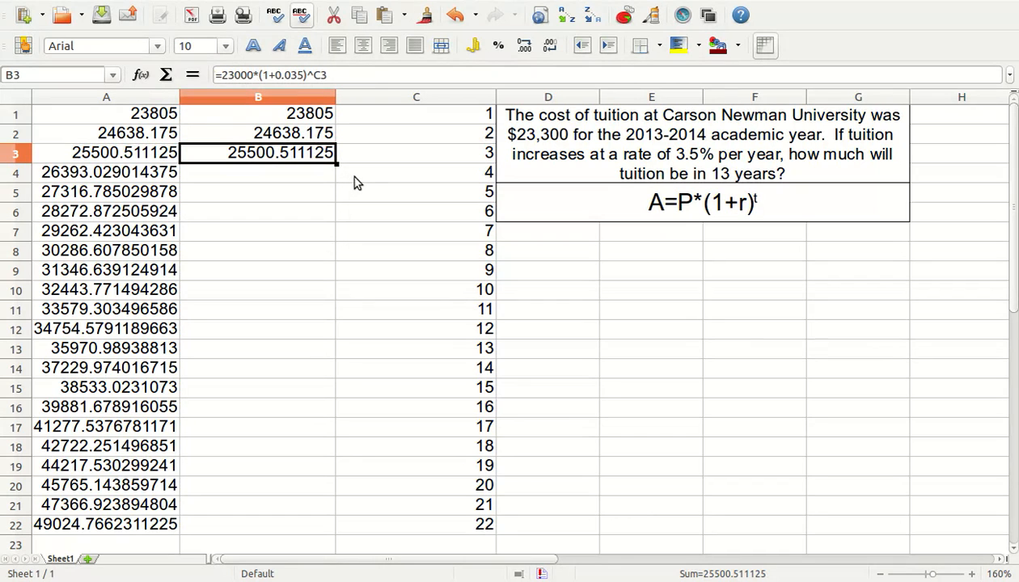
pyautogui.hotkey('ctrl', 'c')
pyautogui.moveTo(327, 173); pyautogui.dragTo(337, 546)
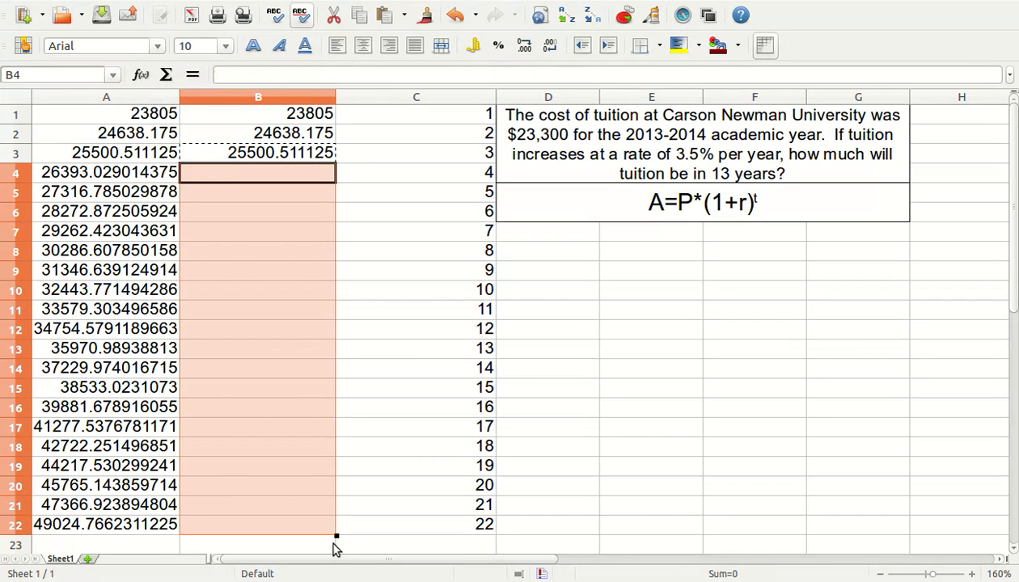
pyautogui.hotkey('ctrl', 'v')
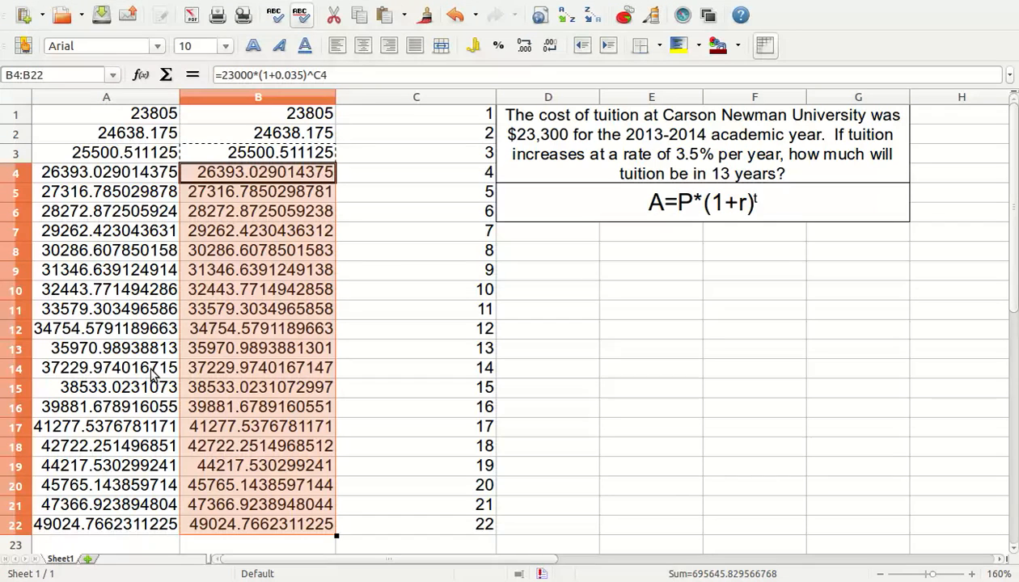
pyautogui.click(194, 349)
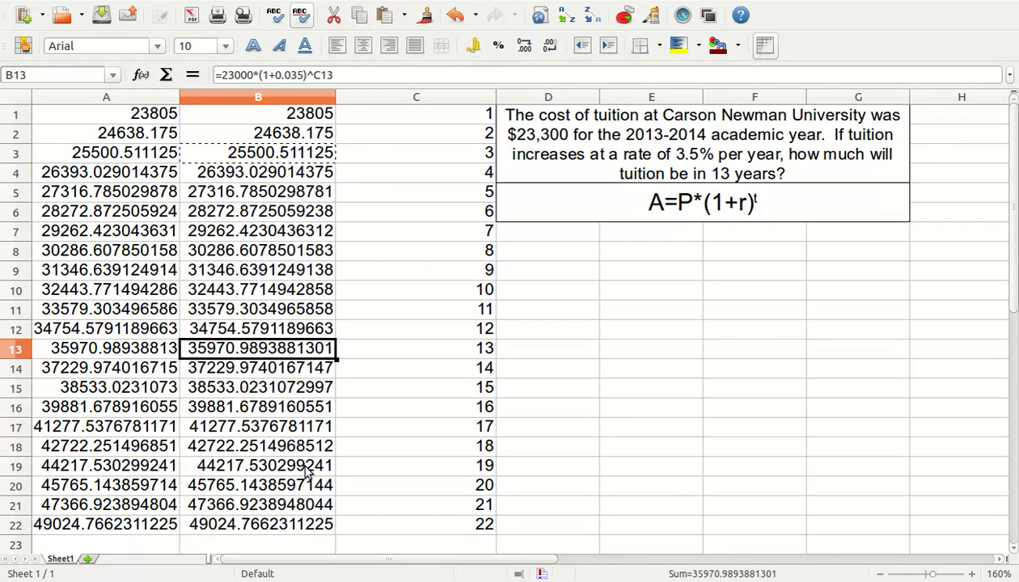